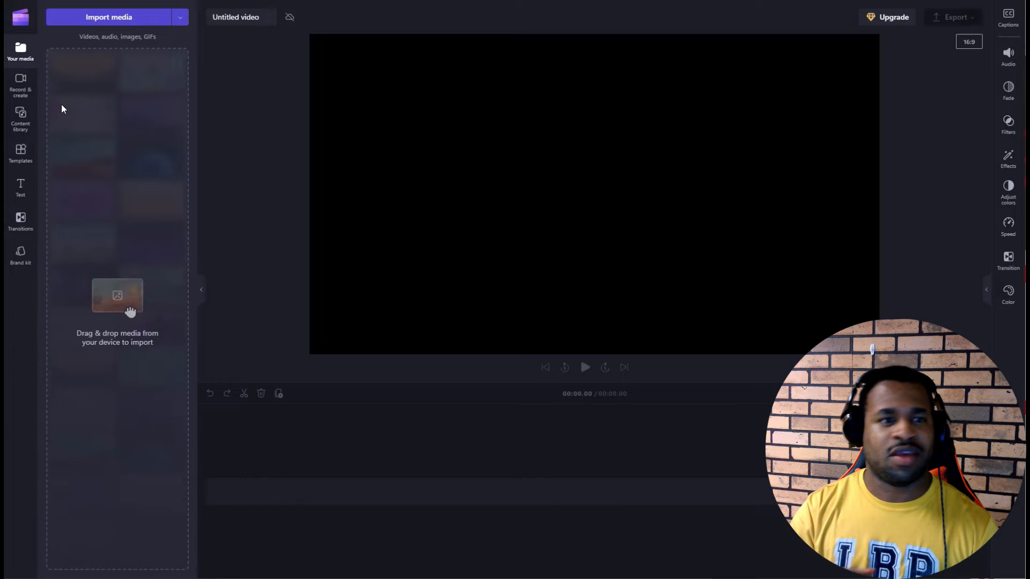
Open the content library and review the available audio and visual content categories.
{"action": "left_click", "coordinate": [18, 128]}
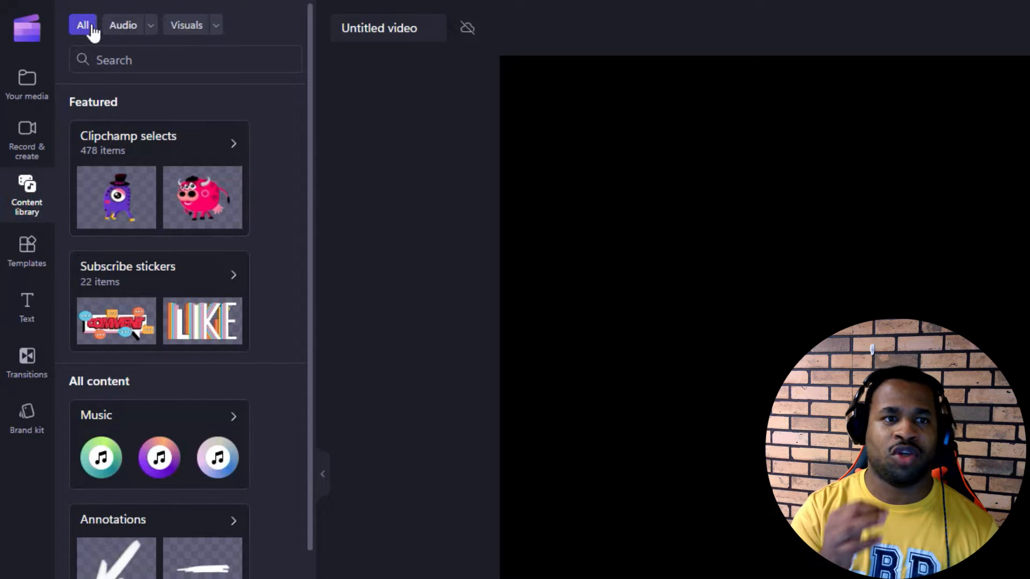
{"action": "left_click", "coordinate": [150, 27]}
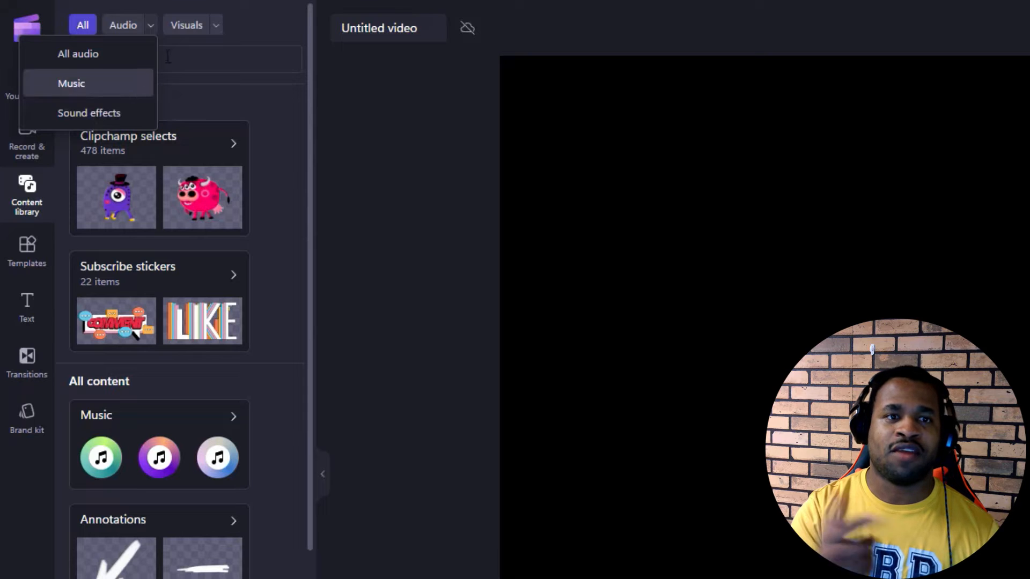
{"action": "left_click", "coordinate": [217, 27]}
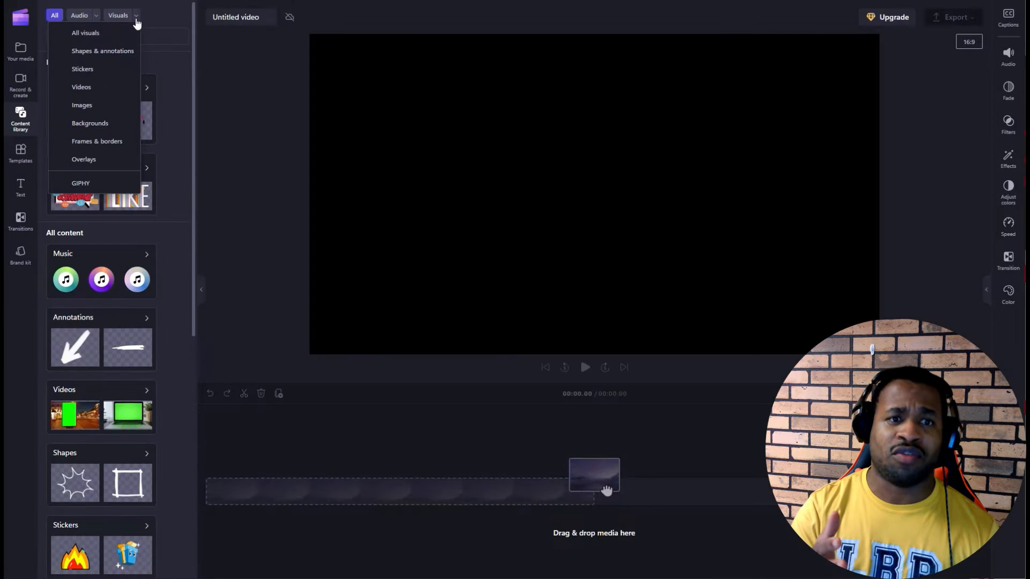
{"action": "left_click", "coordinate": [136, 19]}
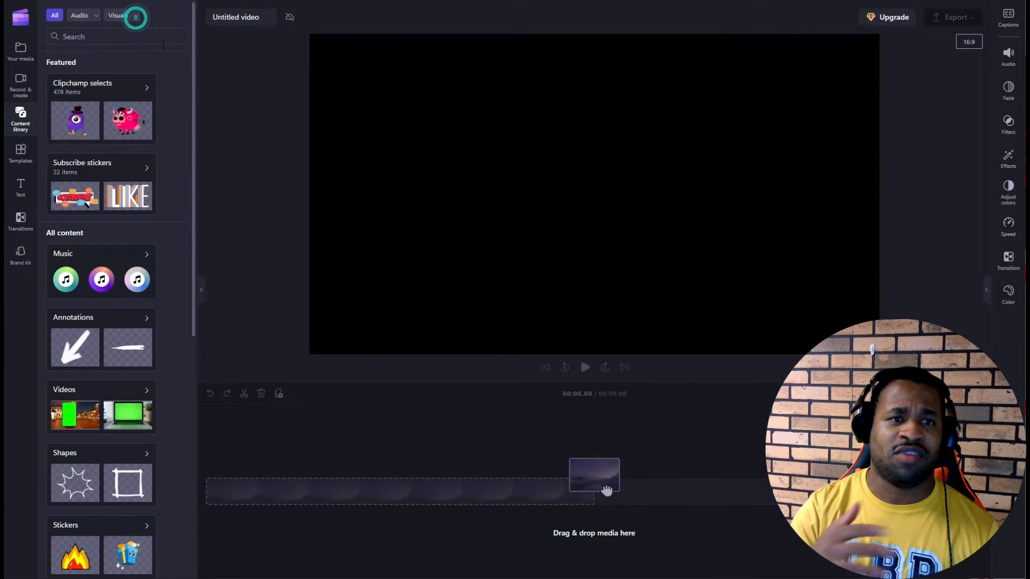
Browse the content library's results for the trending search Subscribe, and clear the search.
{"action": "left_click", "coordinate": [102, 35]}
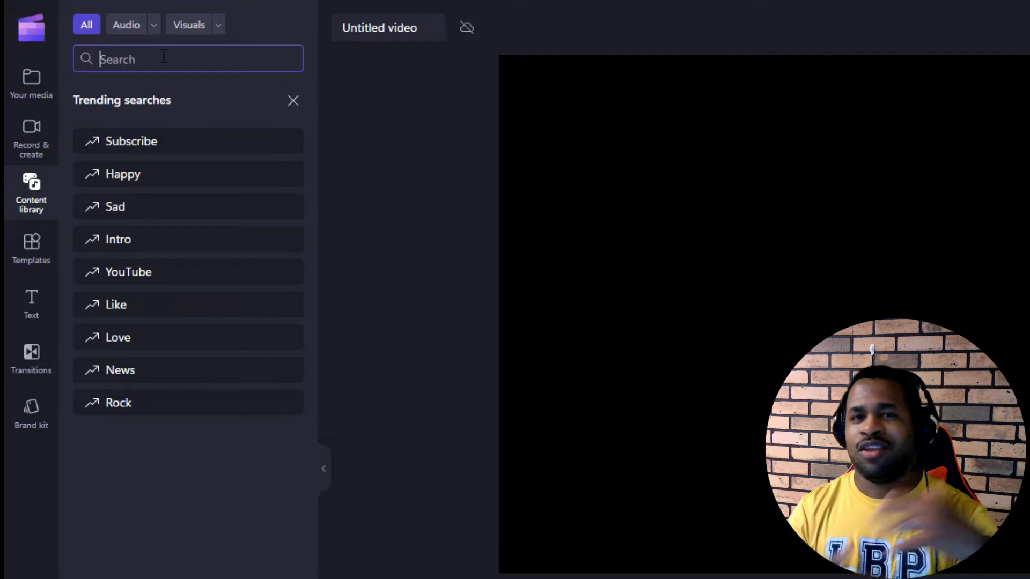
{"action": "left_click", "coordinate": [132, 141]}
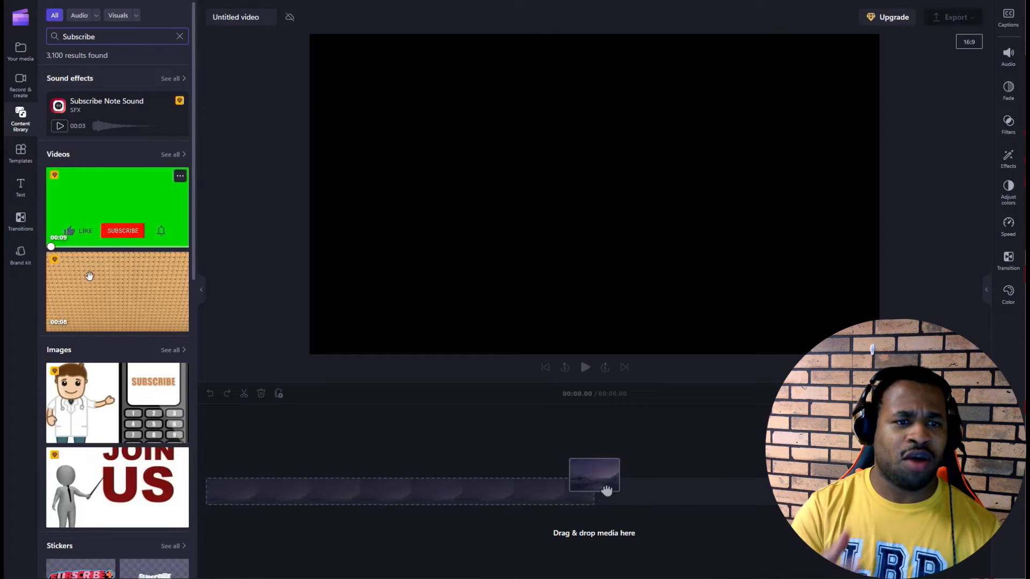
{"action": "scroll", "coordinate": [131, 338], "scroll_direction": "down", "scroll_amount": 5}
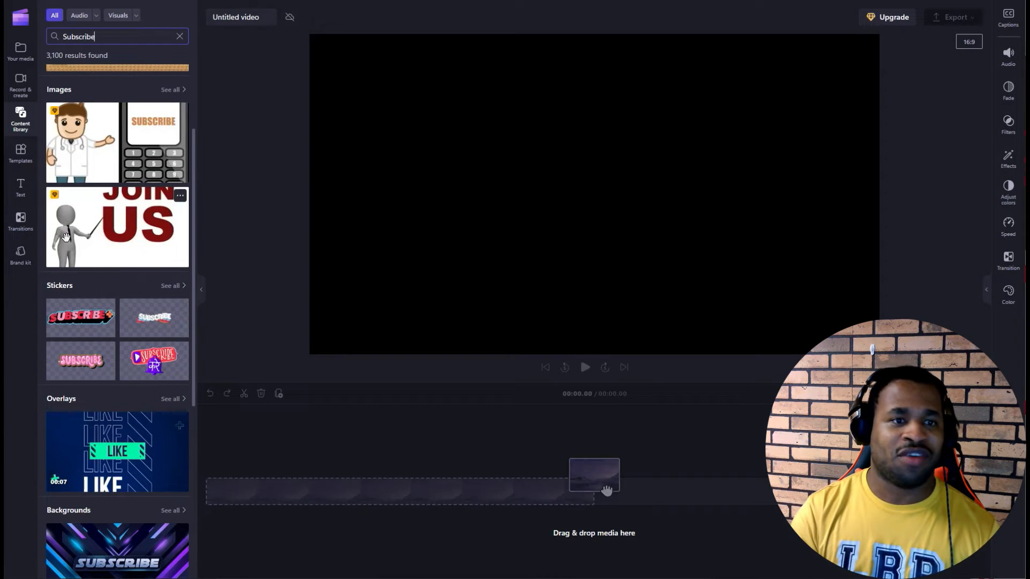
{"action": "scroll", "coordinate": [67, 242], "scroll_direction": "up", "scroll_amount": 3}
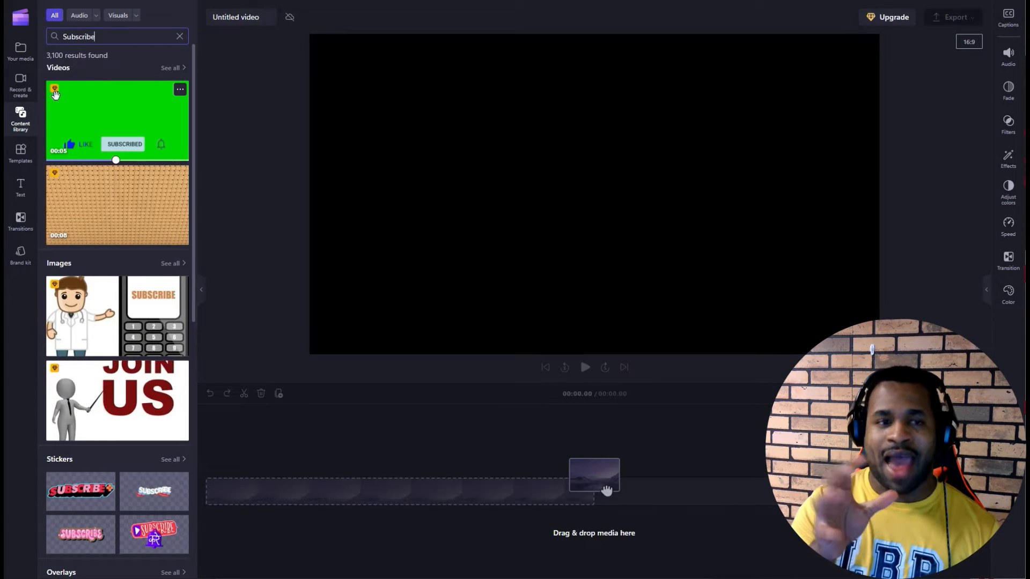
{"action": "left_click", "coordinate": [180, 36]}
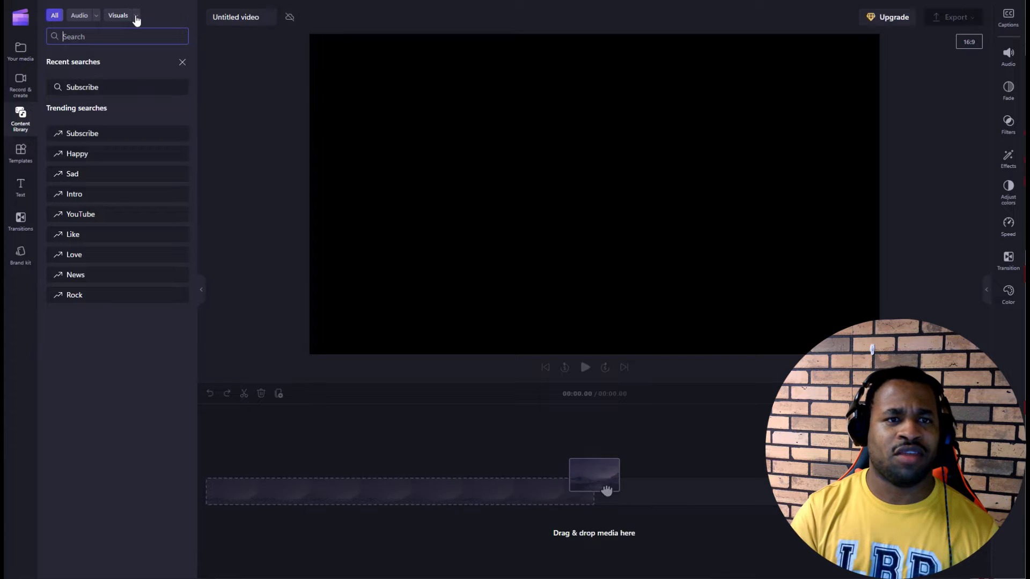
Examine the Annotations collections within the library's visual content and return to all content.
{"action": "left_click", "coordinate": [136, 15]}
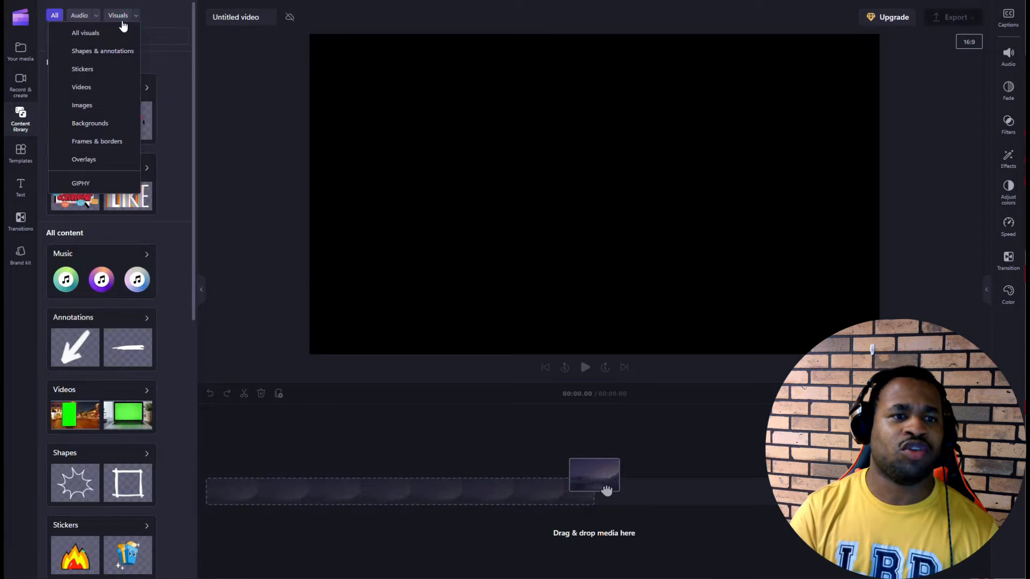
{"action": "left_click", "coordinate": [119, 16]}
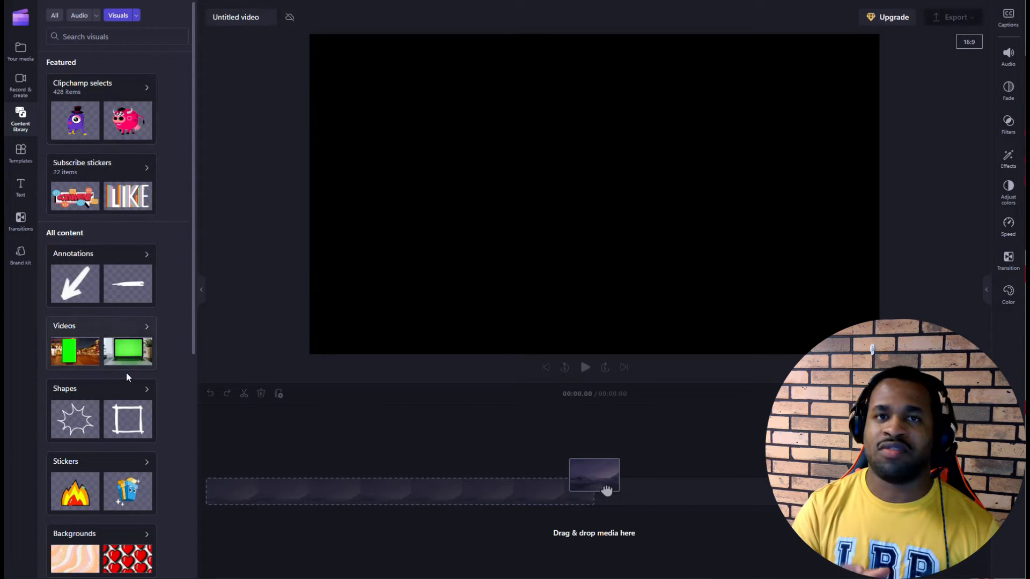
{"action": "left_click", "coordinate": [146, 256]}
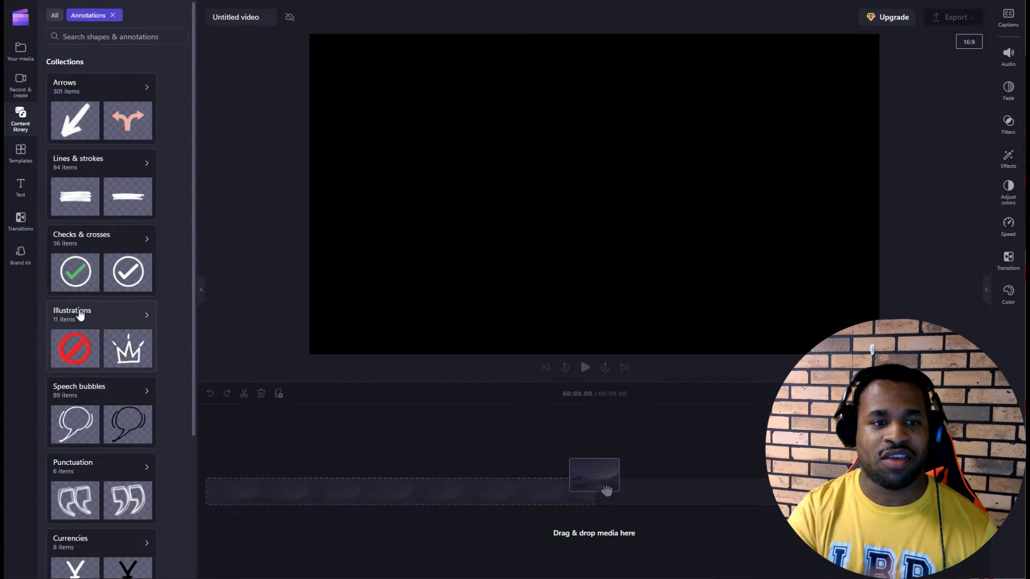
{"action": "left_click", "coordinate": [113, 16]}
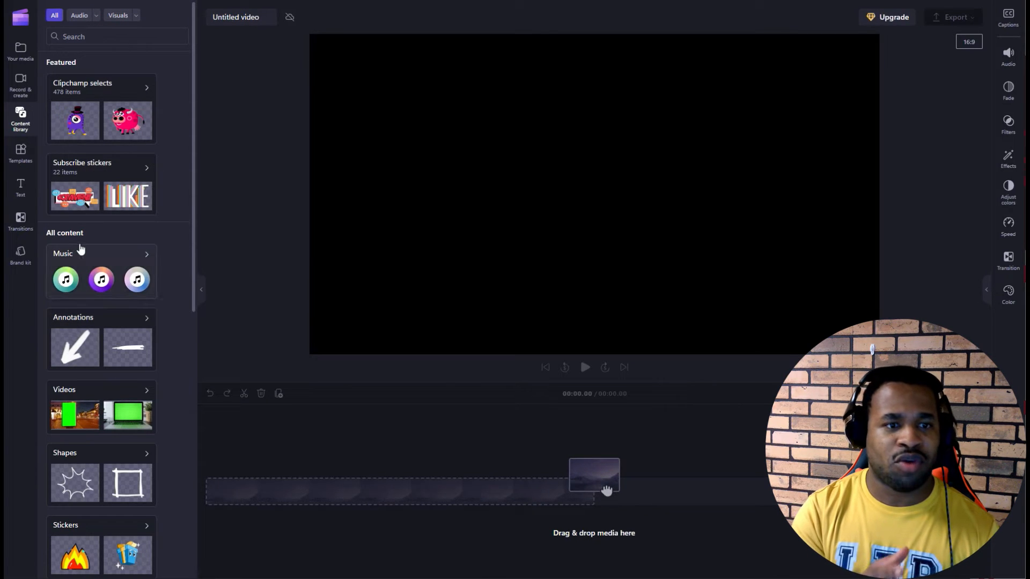
Search the Free to use music collection for Christmas.
{"action": "left_click", "coordinate": [147, 256]}
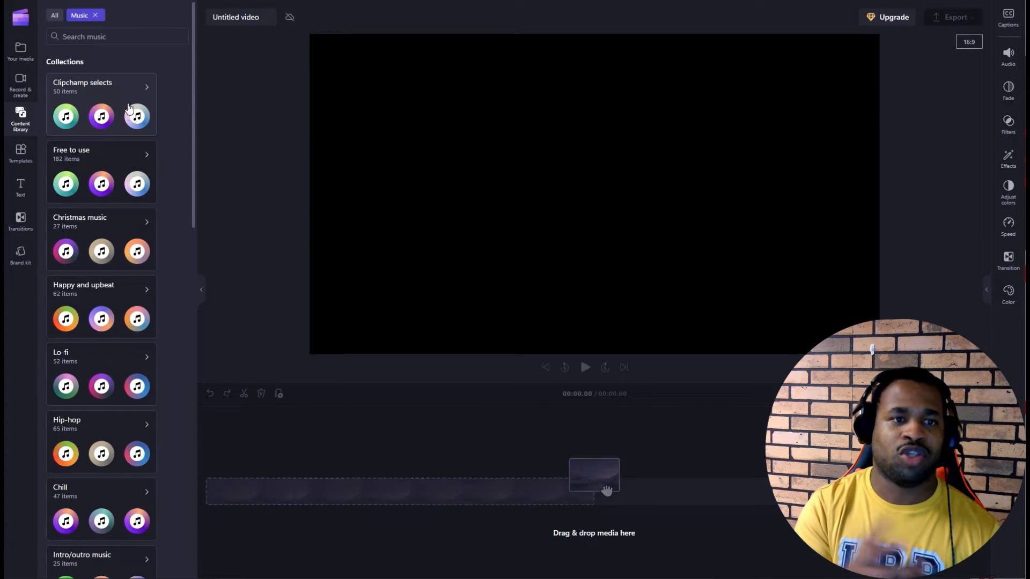
{"action": "left_click", "coordinate": [143, 161]}
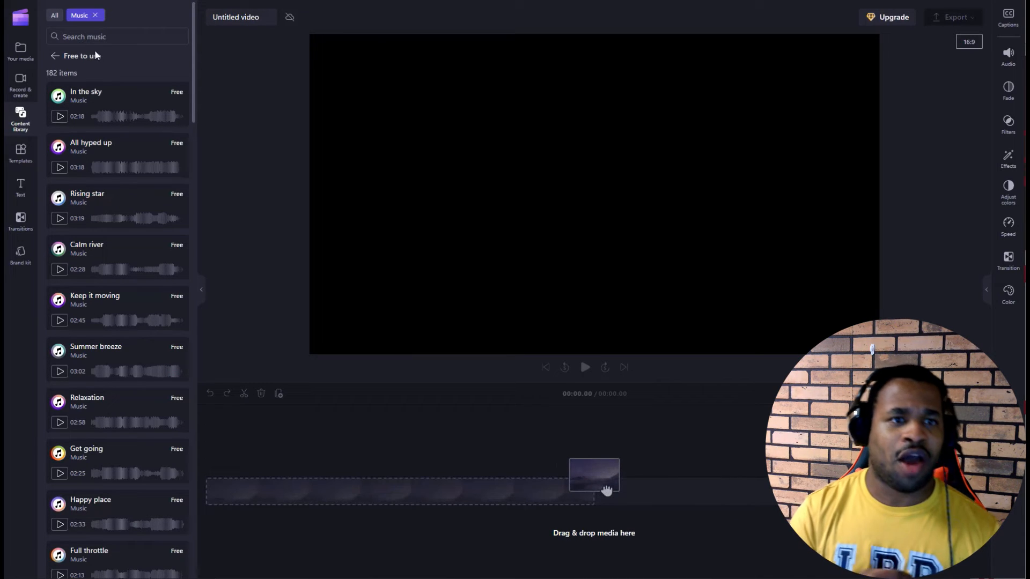
{"action": "left_click", "coordinate": [88, 36]}
{"action": "type", "text": "Christma"}
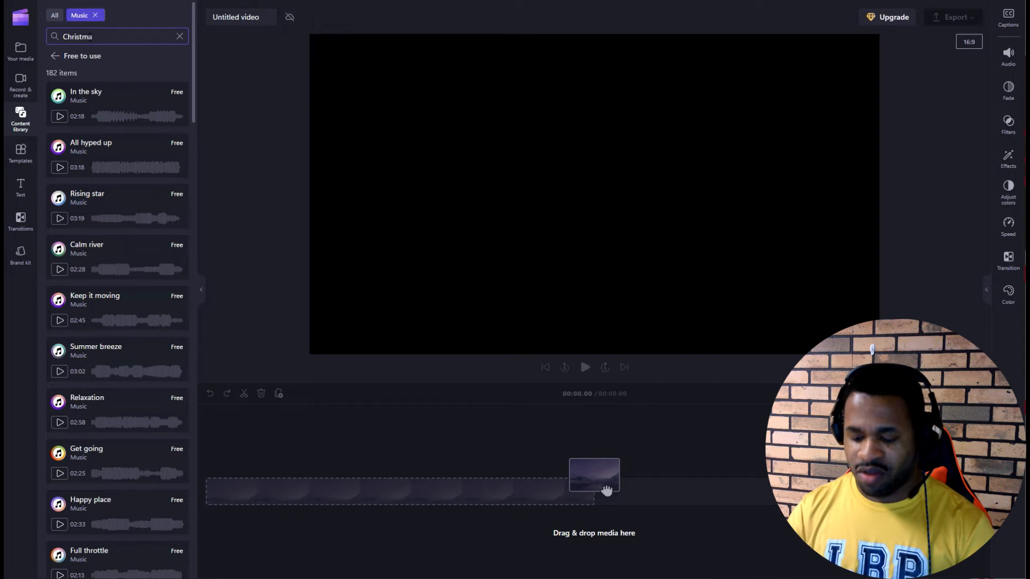
{"action": "type", "text": "s"}
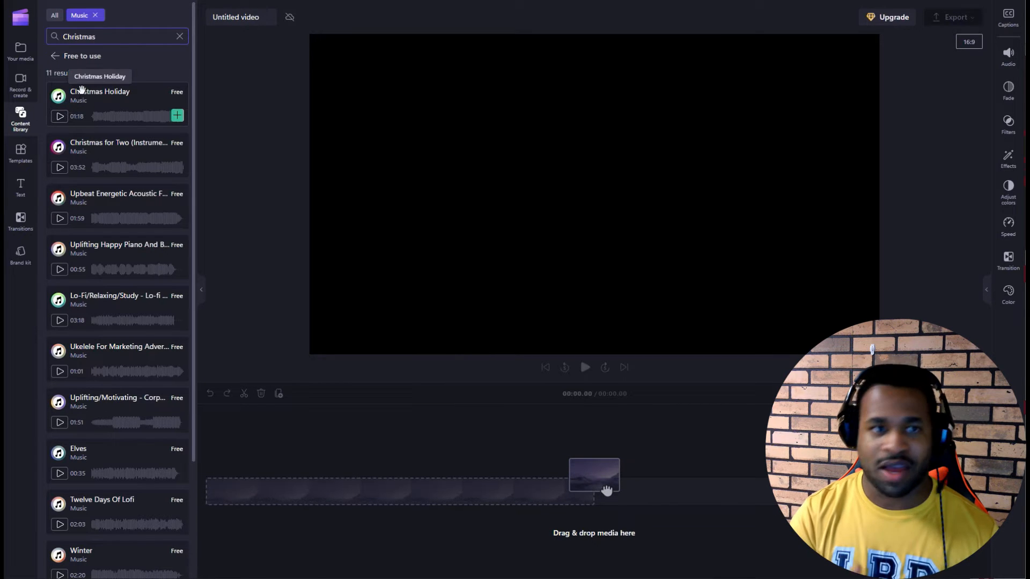
Add the Christmas Holiday track to the timeline and play part of it back.
{"action": "left_click_drag", "start_coordinate": [81, 89], "coordinate": [367, 487]}
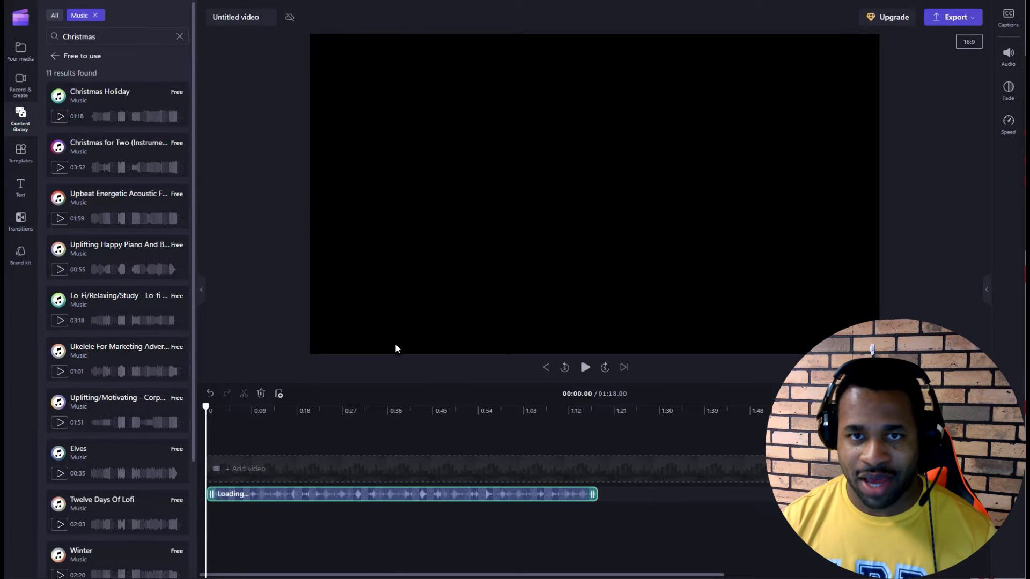
{"action": "left_click", "coordinate": [586, 369]}
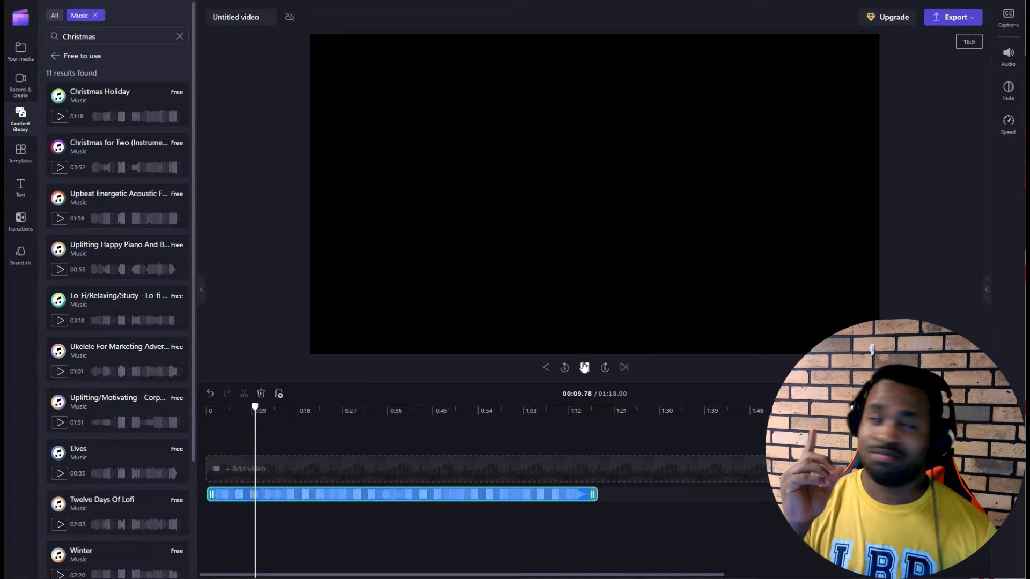
{"action": "left_click", "coordinate": [585, 369]}
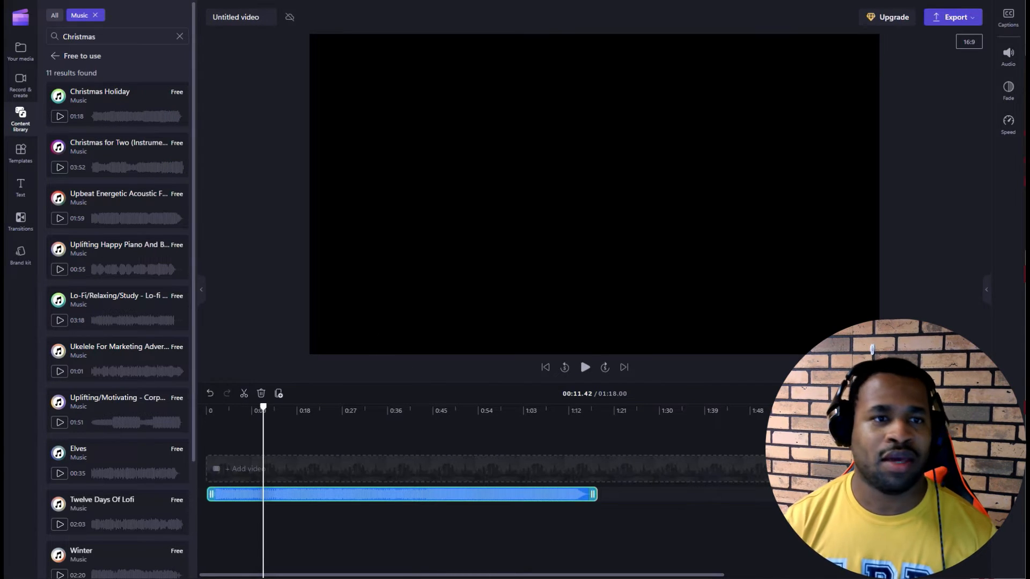
Add the free Christmas image of silver baubles on red tinsel to the timeline and align it with the beginning.
{"action": "left_click", "coordinate": [94, 16]}
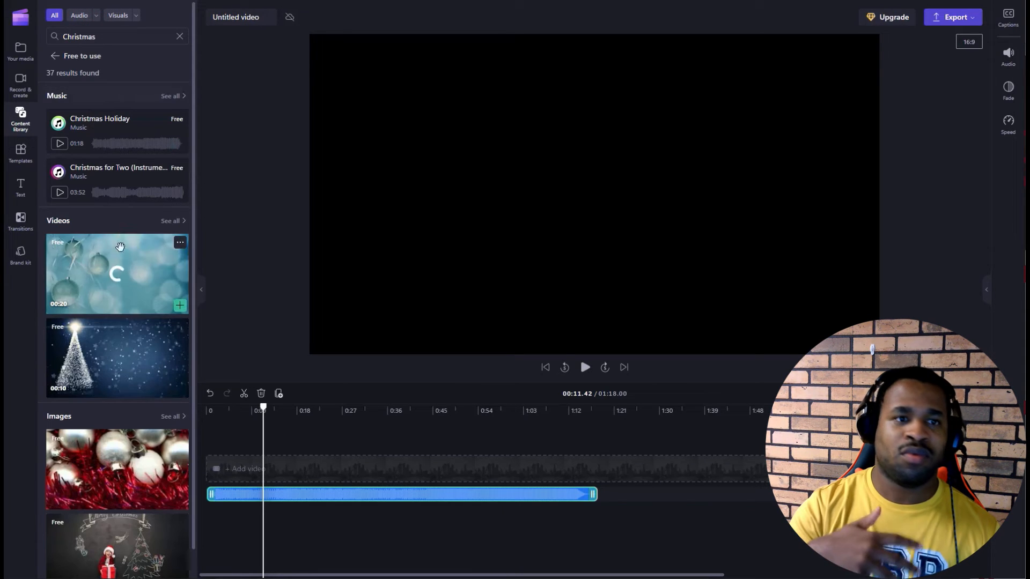
{"action": "scroll", "coordinate": [106, 117], "scroll_direction": "down", "scroll_amount": 1}
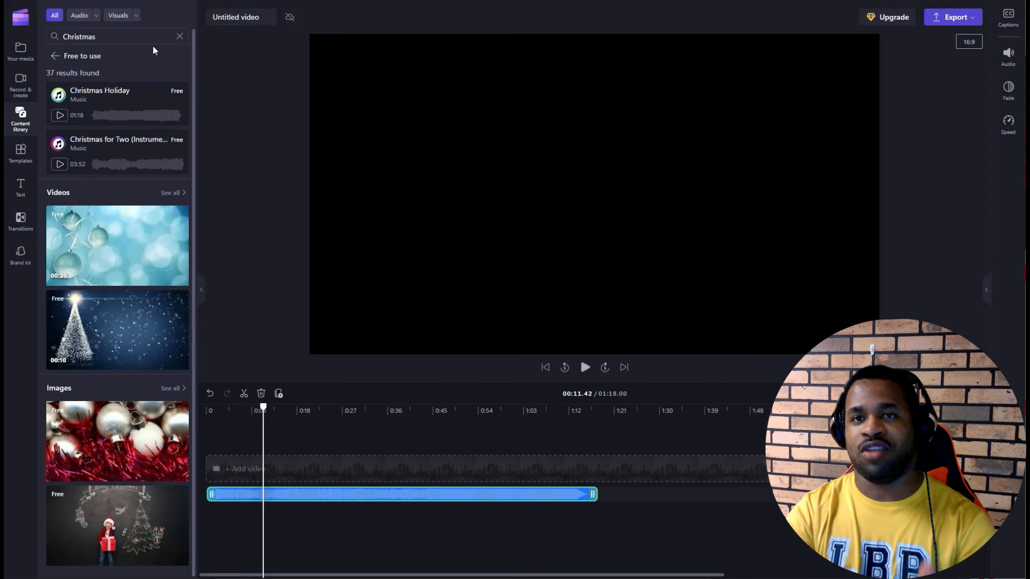
{"action": "left_click", "coordinate": [123, 20]}
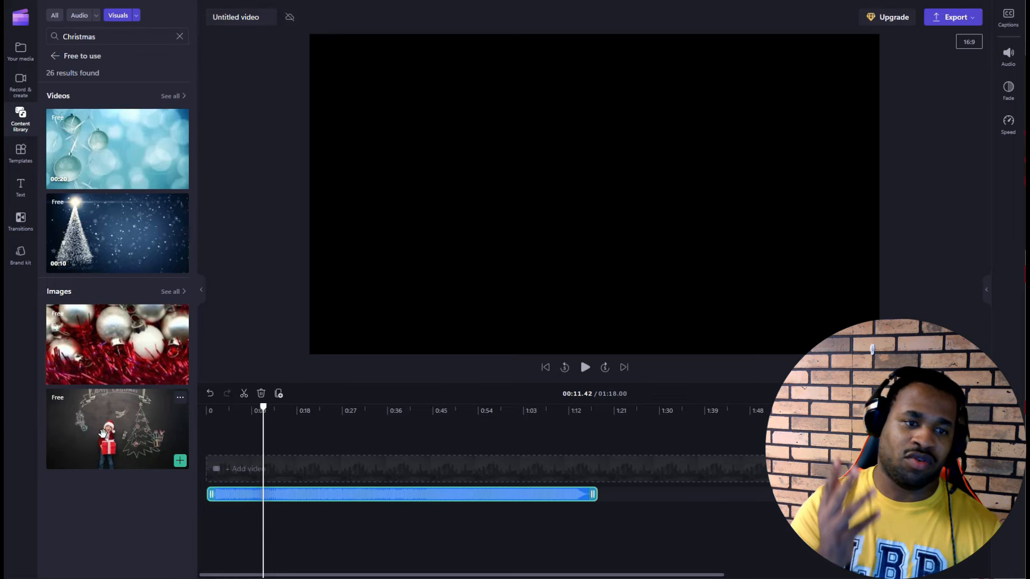
{"action": "left_click_drag", "start_coordinate": [113, 349], "coordinate": [324, 483]}
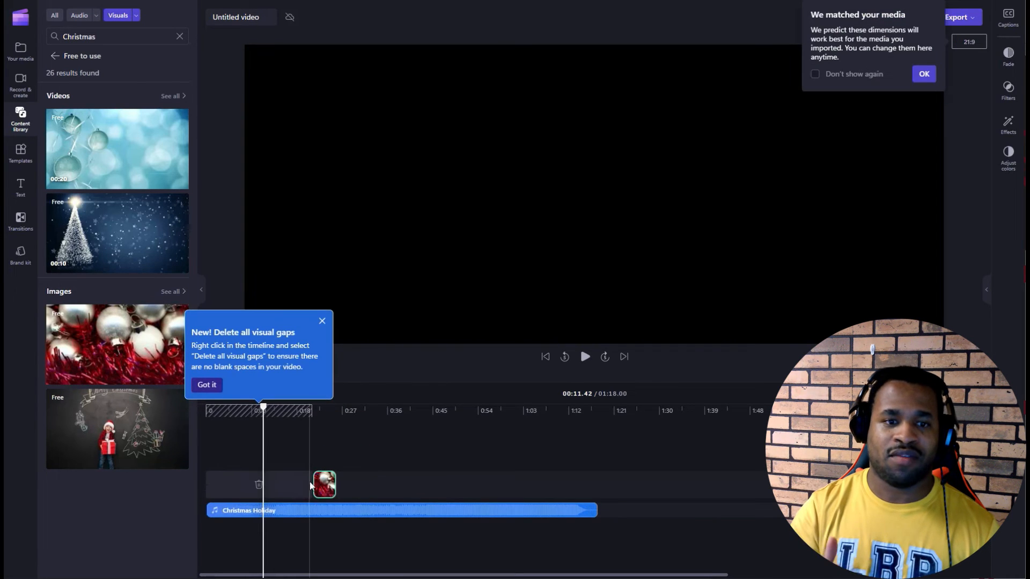
{"action": "left_click_drag", "start_coordinate": [323, 485], "coordinate": [211, 492]}
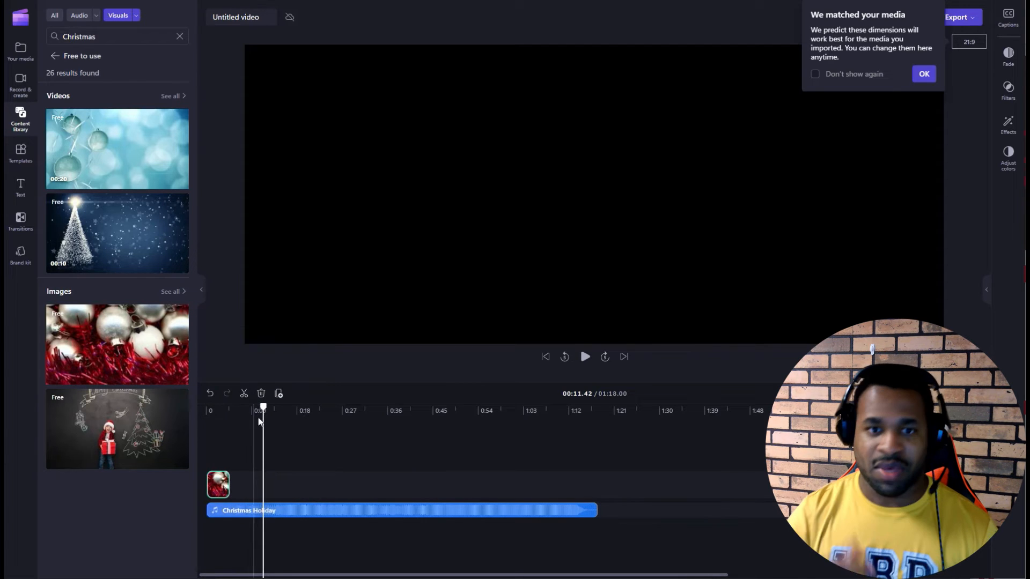
Play the project from the beginning to preview the baubles image with the music.
{"action": "left_click", "coordinate": [207, 413]}
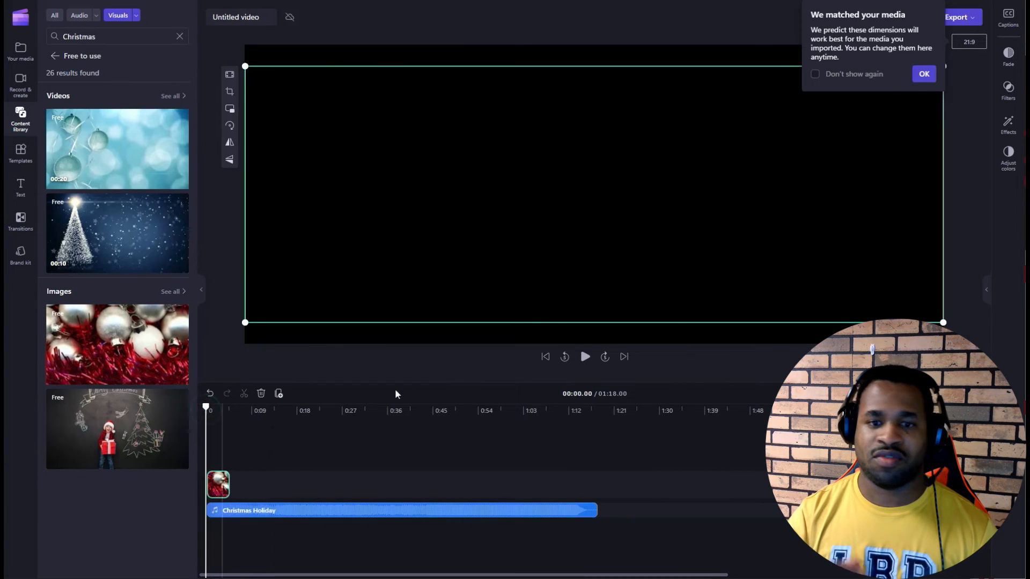
{"action": "left_click", "coordinate": [586, 359]}
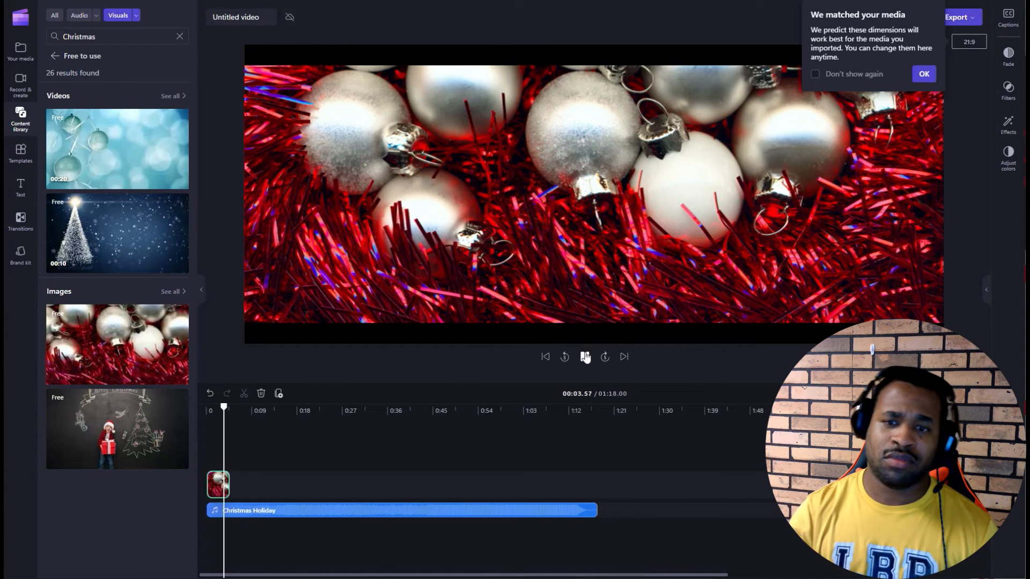
{"action": "left_click", "coordinate": [585, 358]}
Leave the Free to use collection and browse all content library results for the recent search Christmas.
{"action": "left_click", "coordinate": [72, 55]}
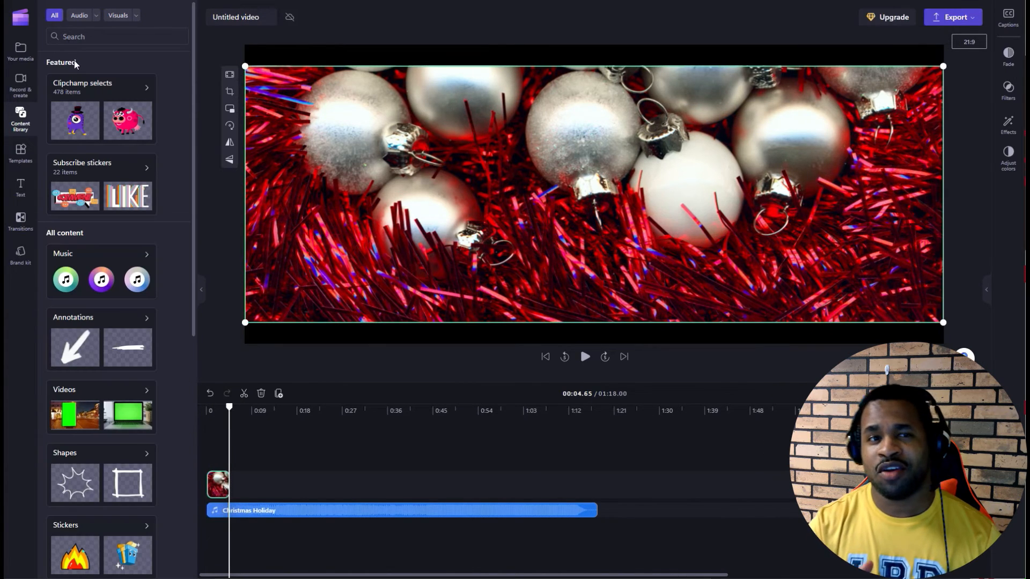
{"action": "left_click", "coordinate": [80, 34]}
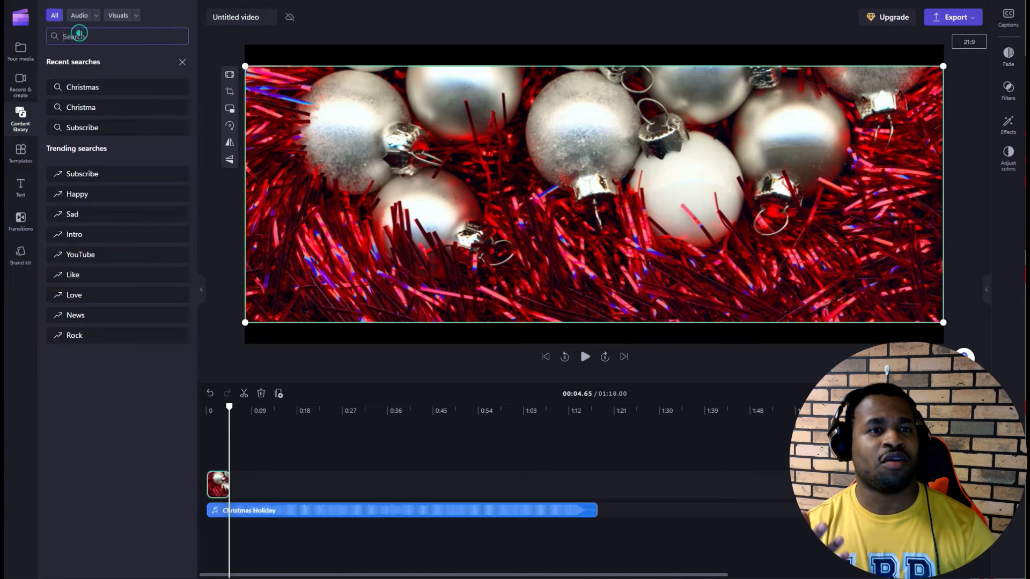
{"action": "left_click", "coordinate": [97, 86]}
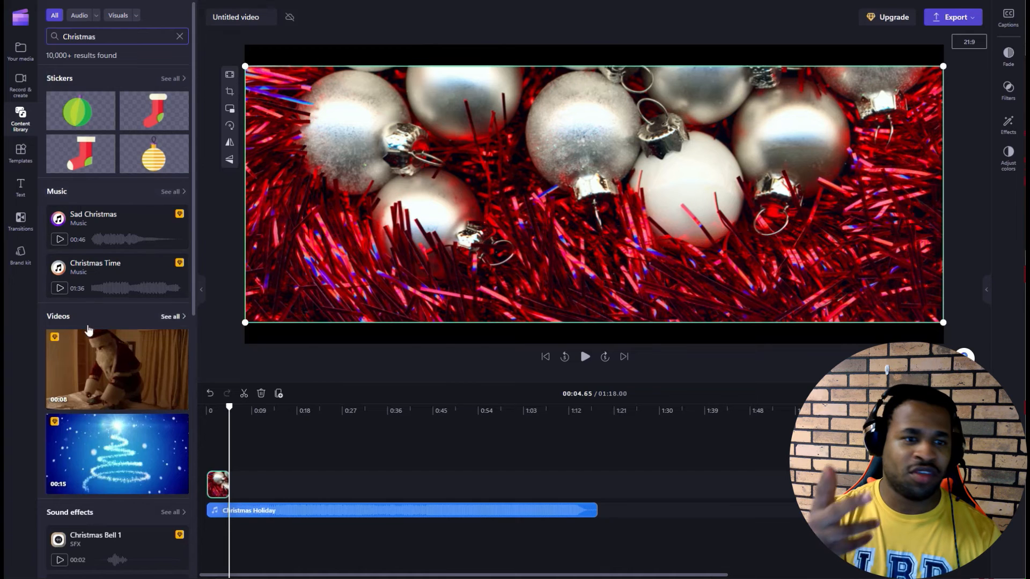
{"action": "scroll", "coordinate": [71, 297], "scroll_direction": "down", "scroll_amount": 3}
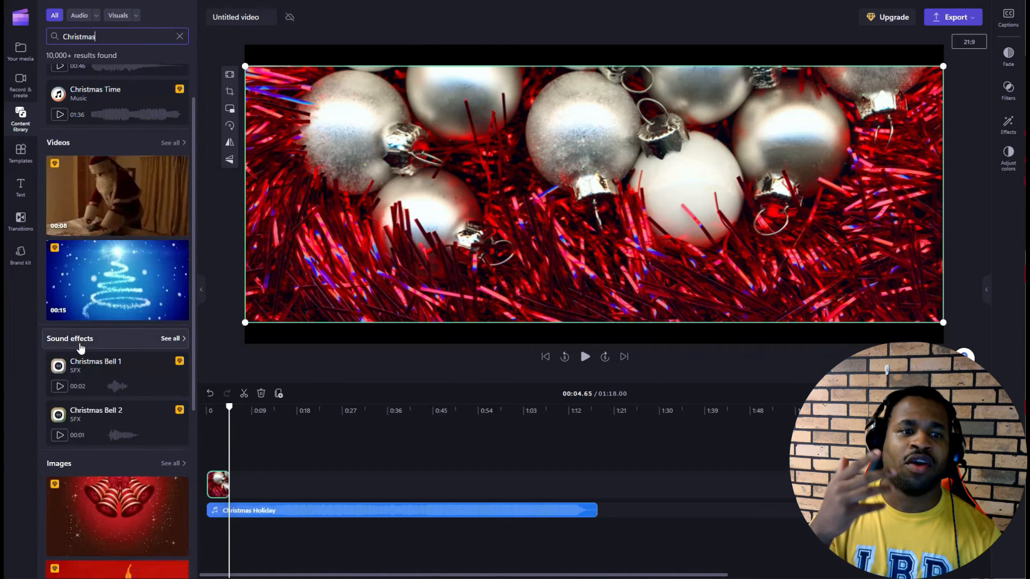
{"action": "scroll", "coordinate": [81, 347], "scroll_direction": "down", "scroll_amount": 3}
{"action": "scroll", "coordinate": [73, 294], "scroll_direction": "down", "scroll_amount": 2}
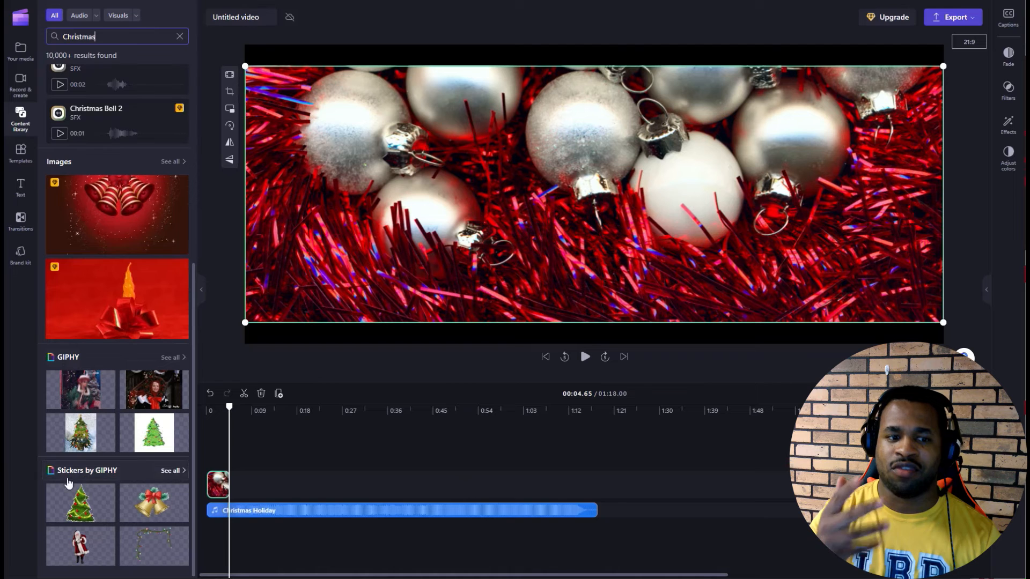
Browse the full set of Christmas results in Stickers by GIPHY and return to all content.
{"action": "left_click", "coordinate": [171, 471]}
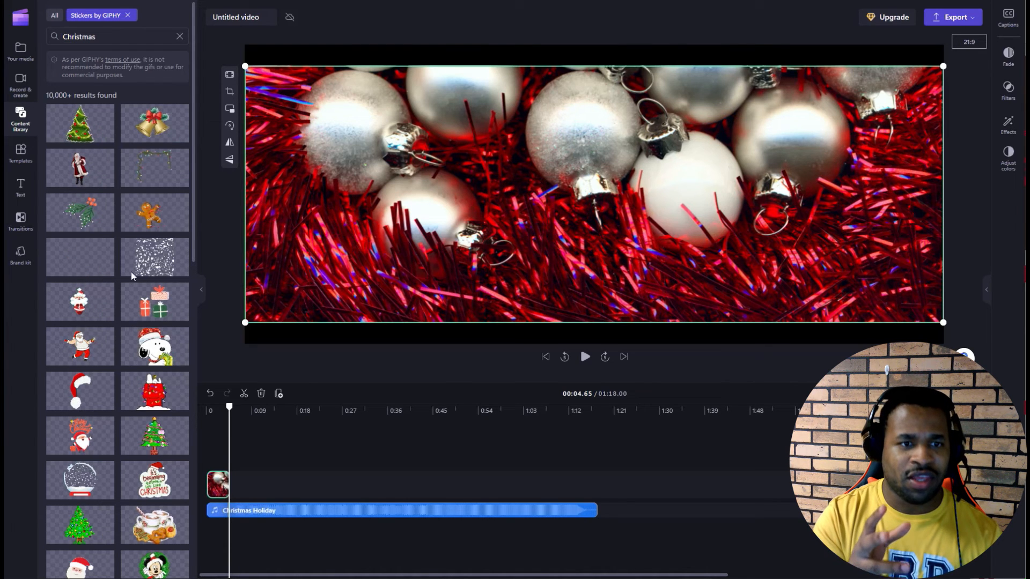
{"action": "scroll", "coordinate": [115, 485], "scroll_direction": "down", "scroll_amount": 15}
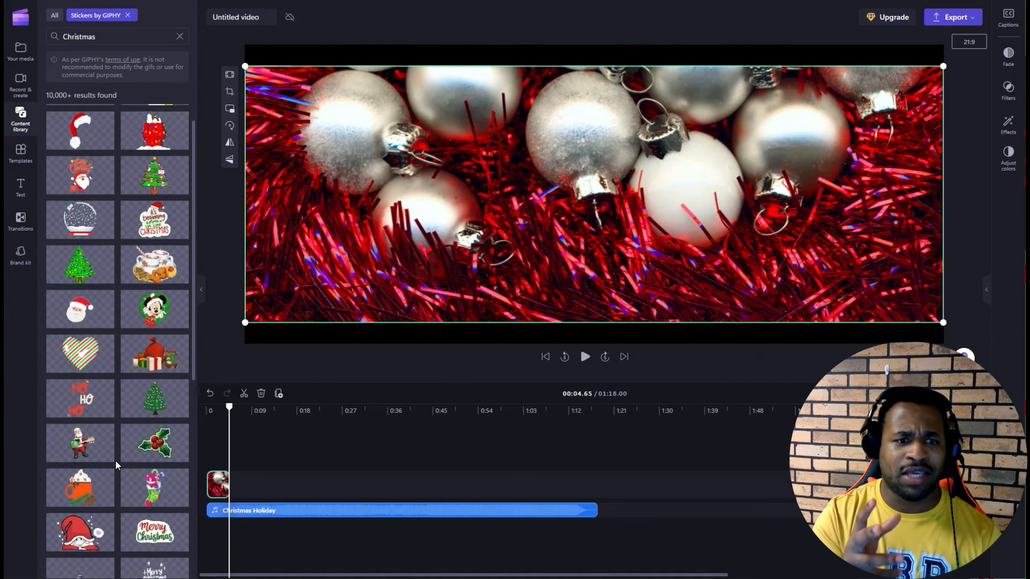
{"action": "left_click", "coordinate": [129, 16]}
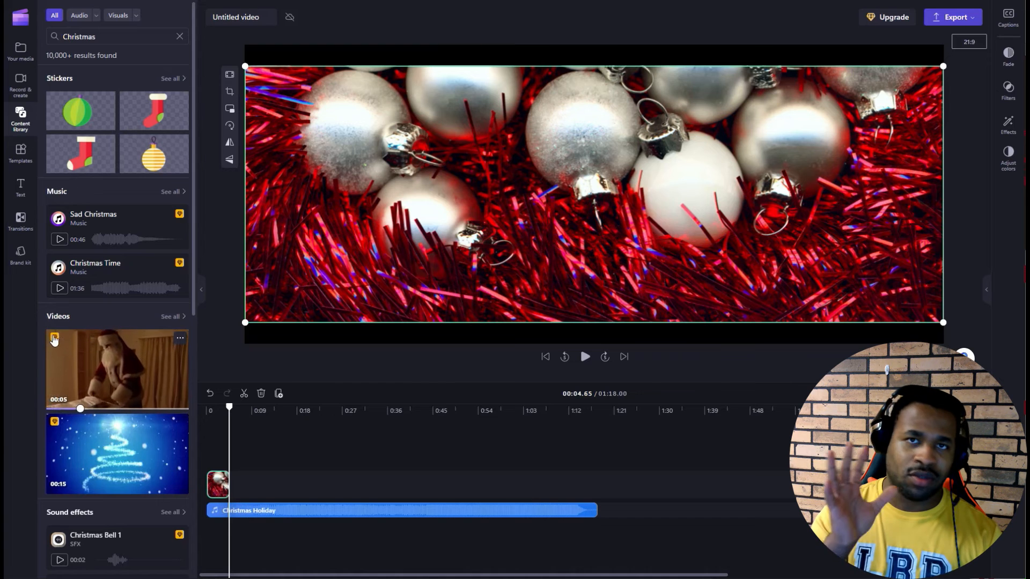
Show all the Christmas video results and browse through the stock clips.
{"action": "left_click", "coordinate": [176, 318]}
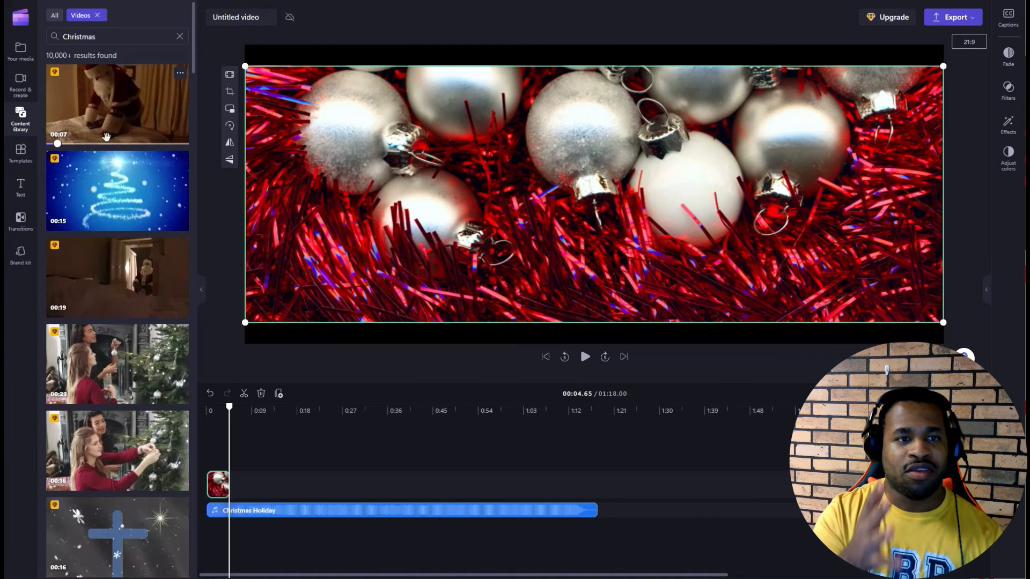
{"action": "scroll", "coordinate": [106, 322], "scroll_direction": "down", "scroll_amount": 5}
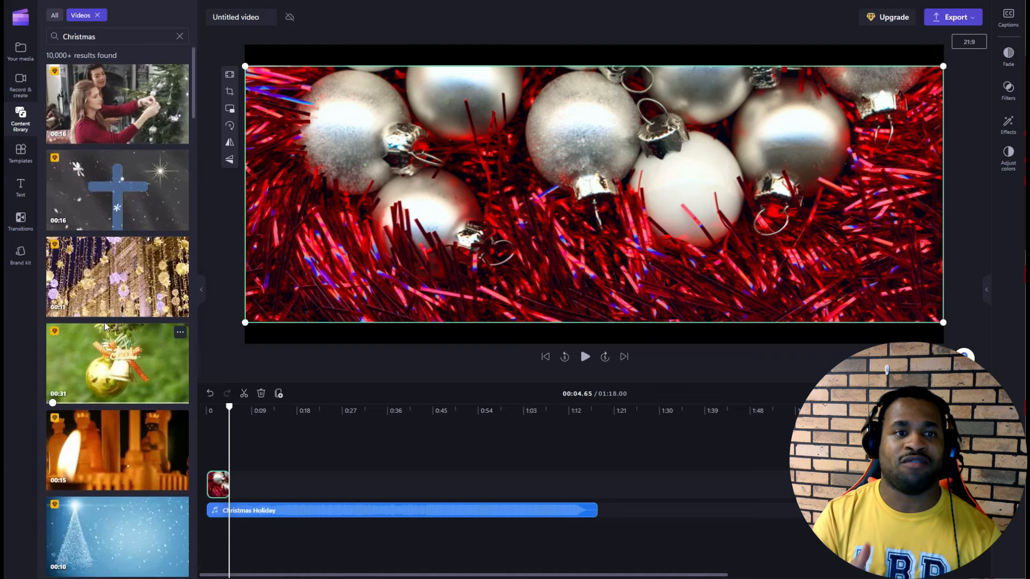
{"action": "scroll", "coordinate": [105, 327], "scroll_direction": "down", "scroll_amount": 10}
{"action": "scroll", "coordinate": [106, 314], "scroll_direction": "down", "scroll_amount": 8}
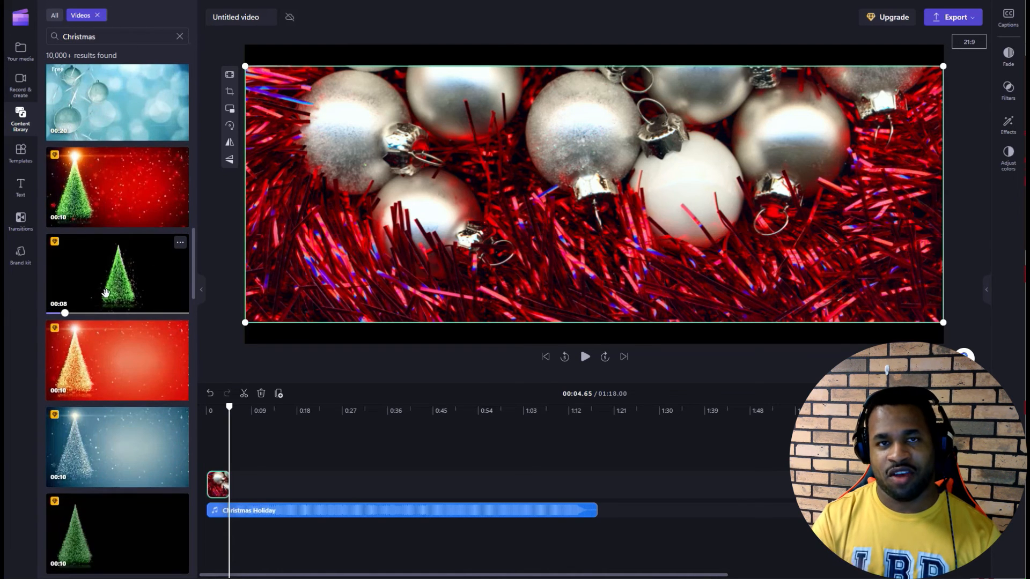